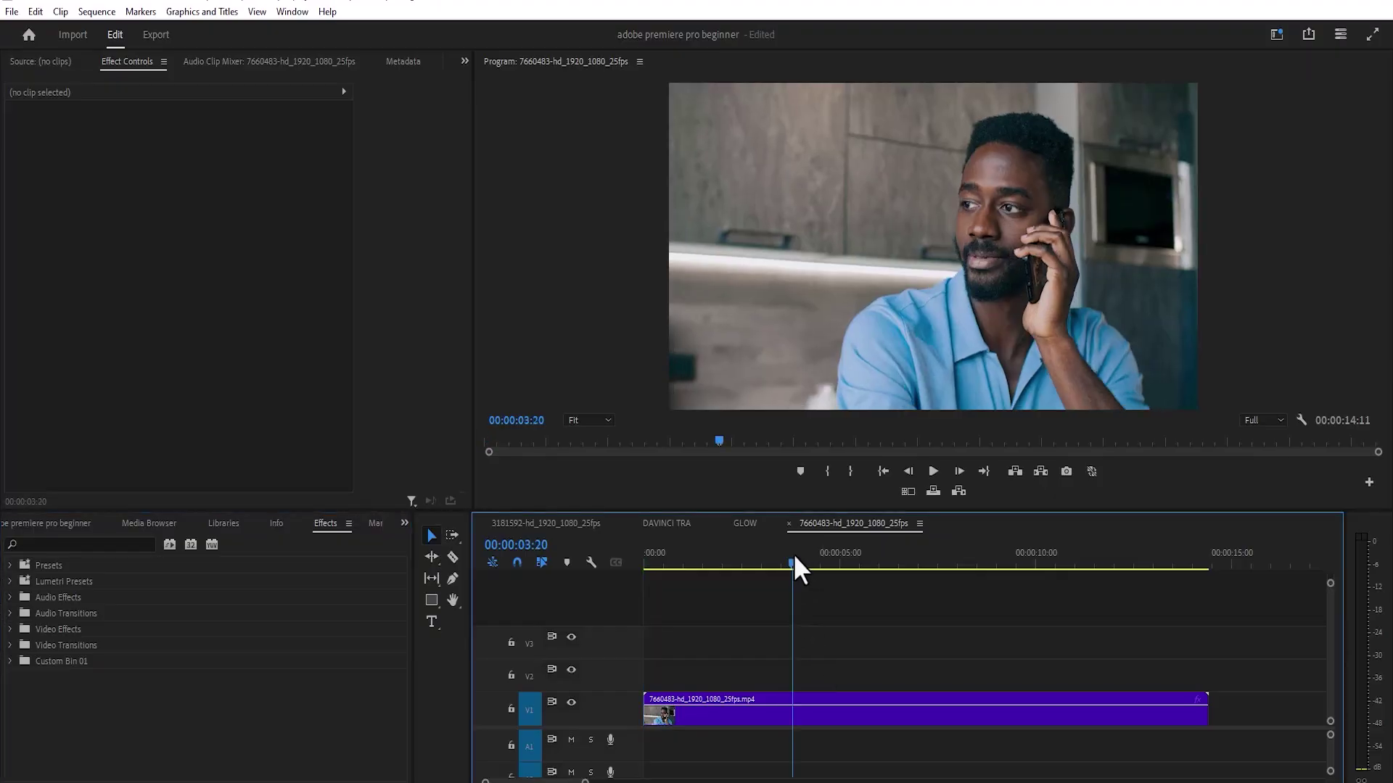
- Alt-drag the V1 clip up onto V2 as a stacked duplicate and select the copy
mouse_move(791, 563)
mouse_down()
mouse_move(866, 565)
mouse_move(768, 582)
mouse_up()
click(741, 719)
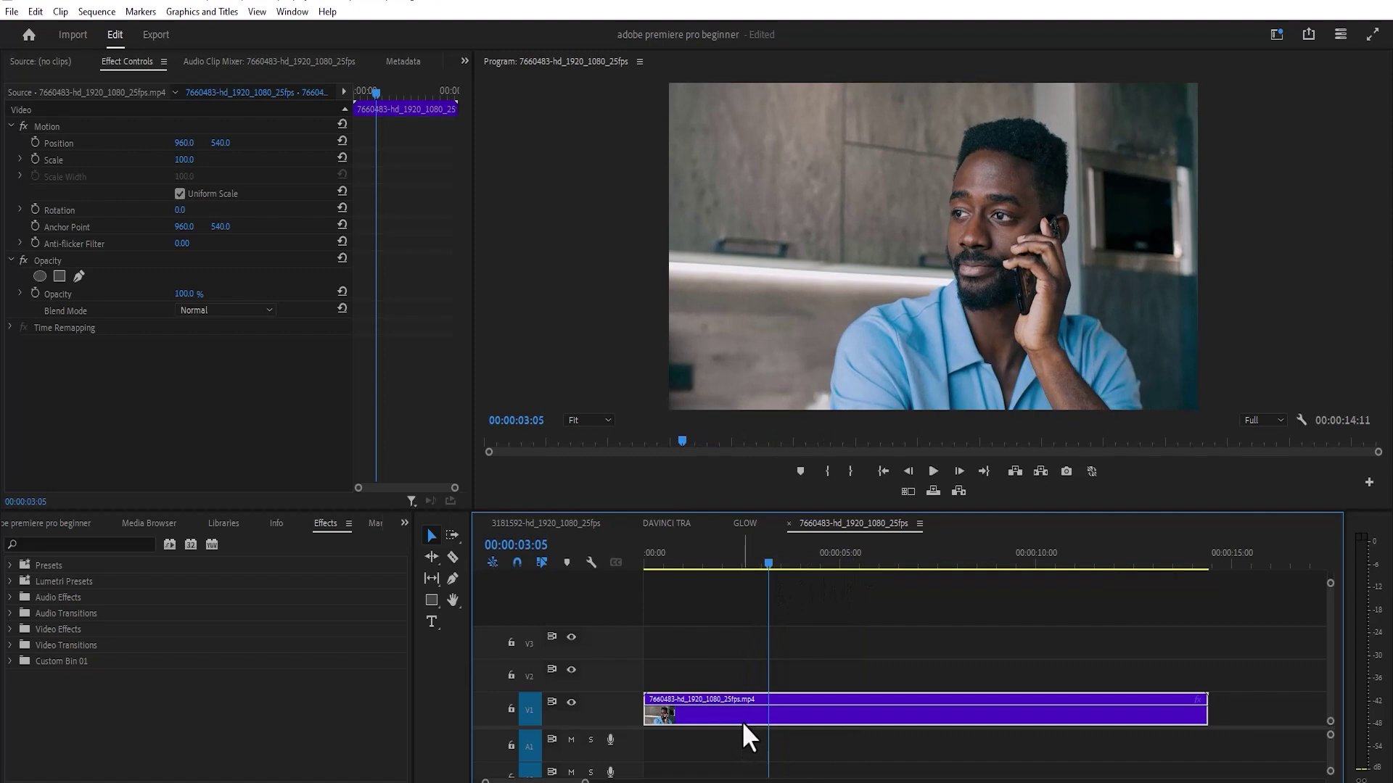
drag(741, 721, 741, 692)
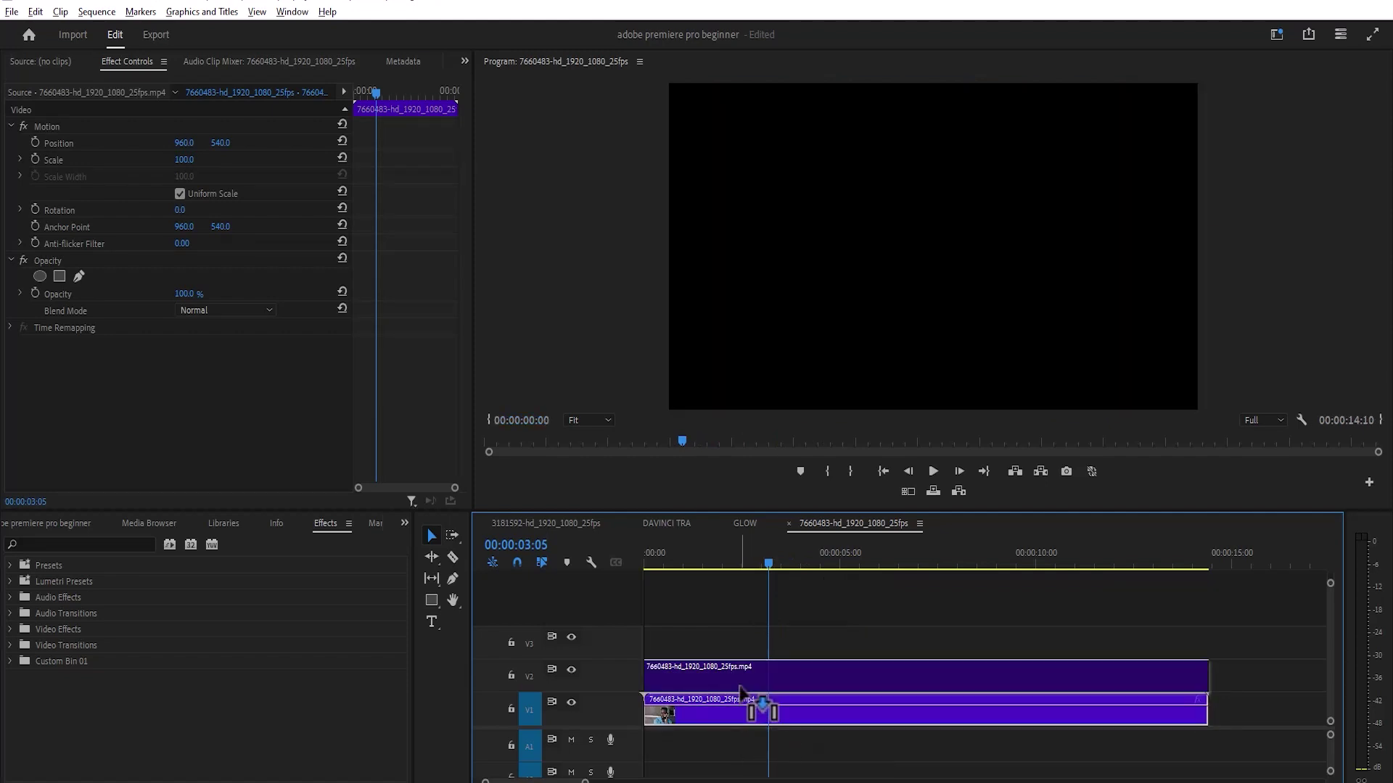
mouse_move(743, 681)
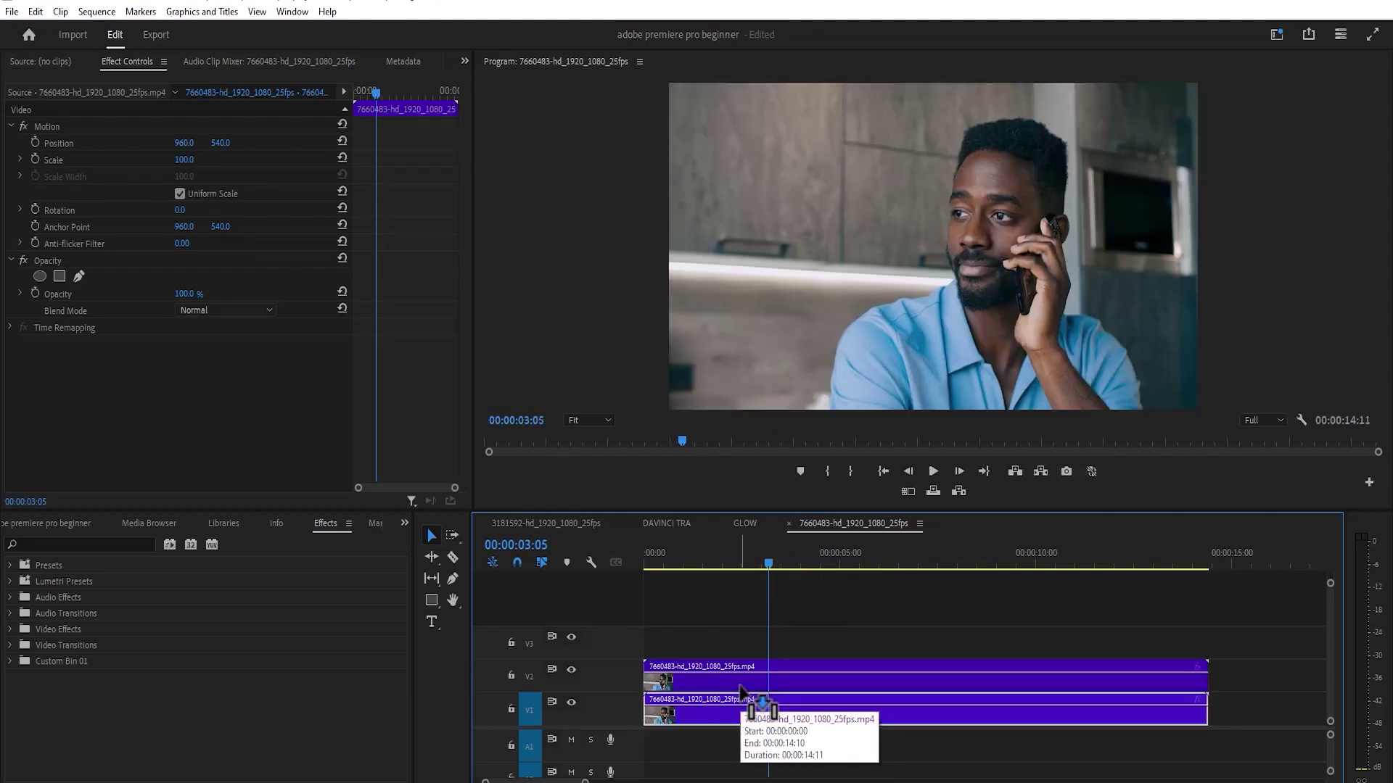
click(741, 685)
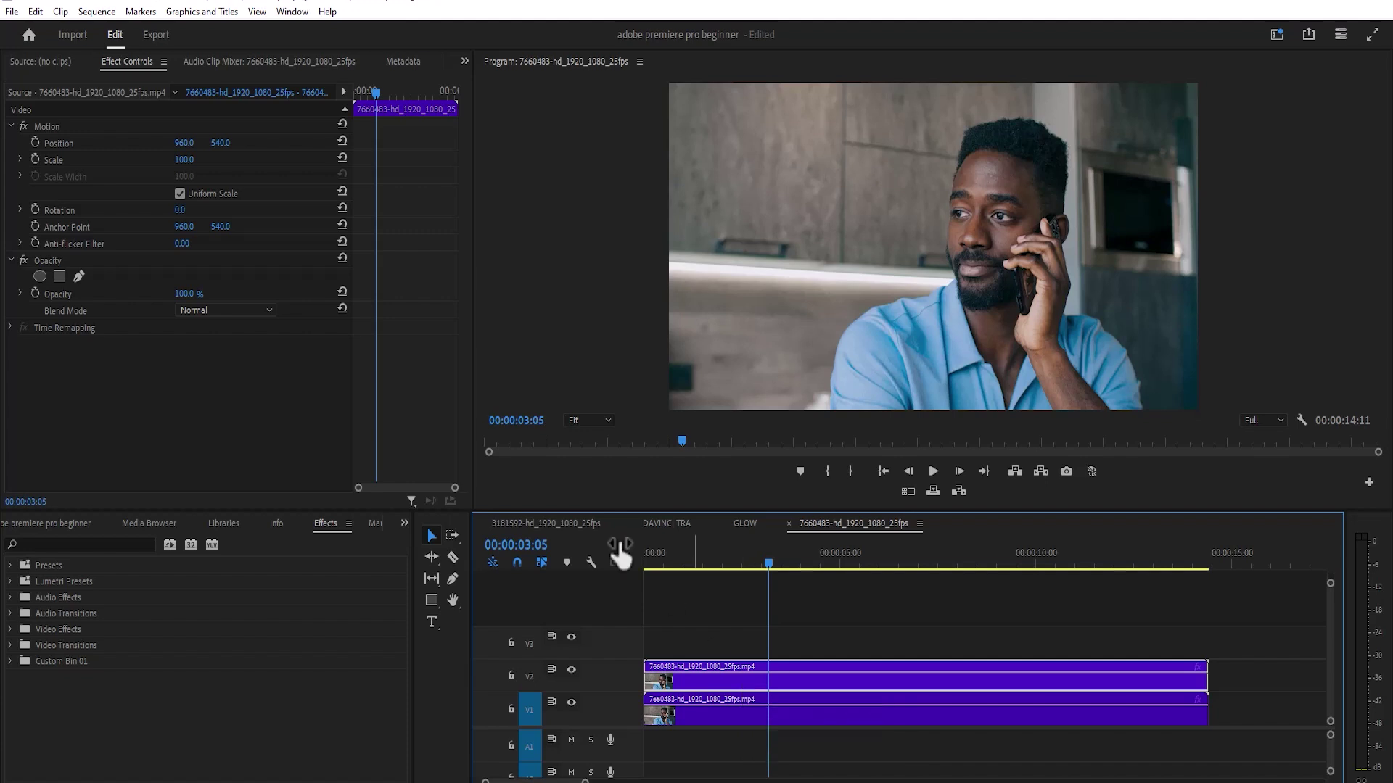
- Set the V2 clip's Lumetri Saturation to 0, toggling V2 visibility to compare
click(292, 12)
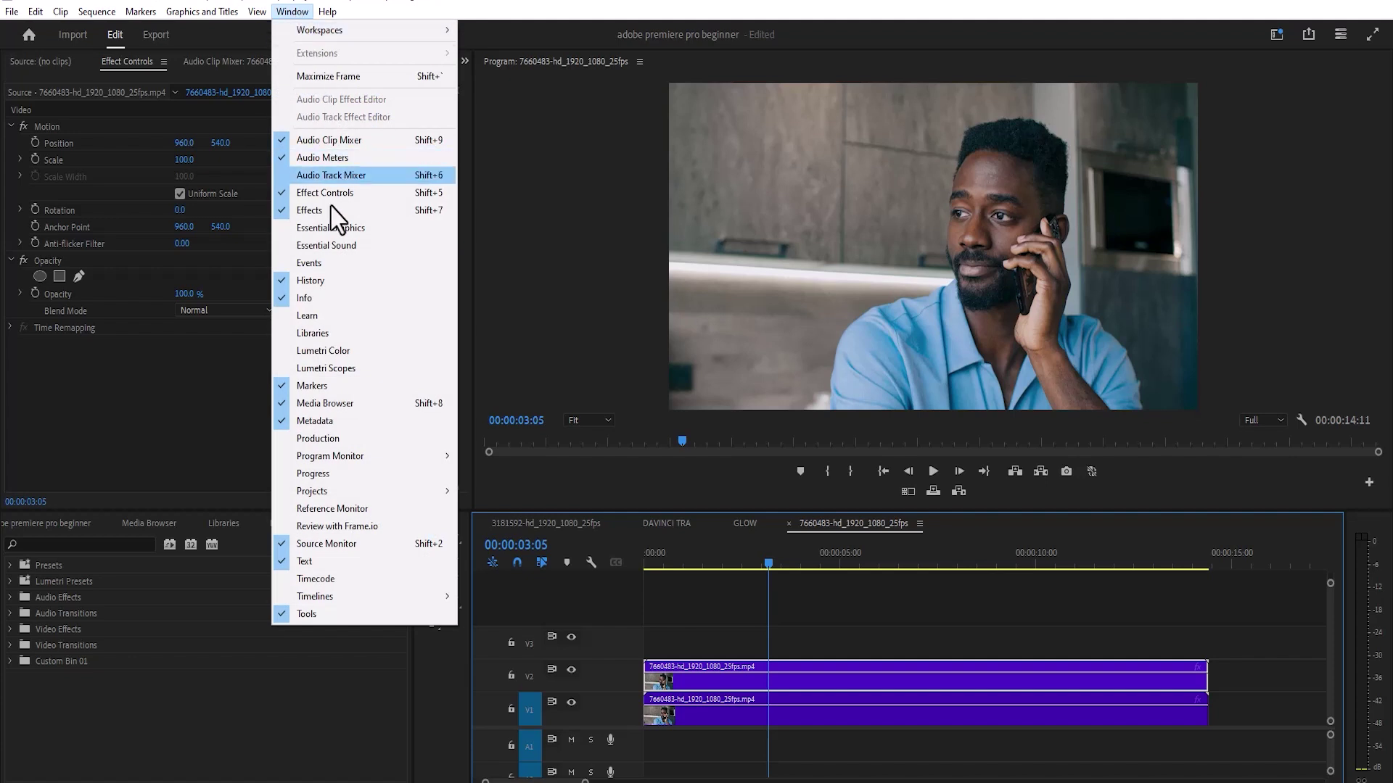
click(346, 351)
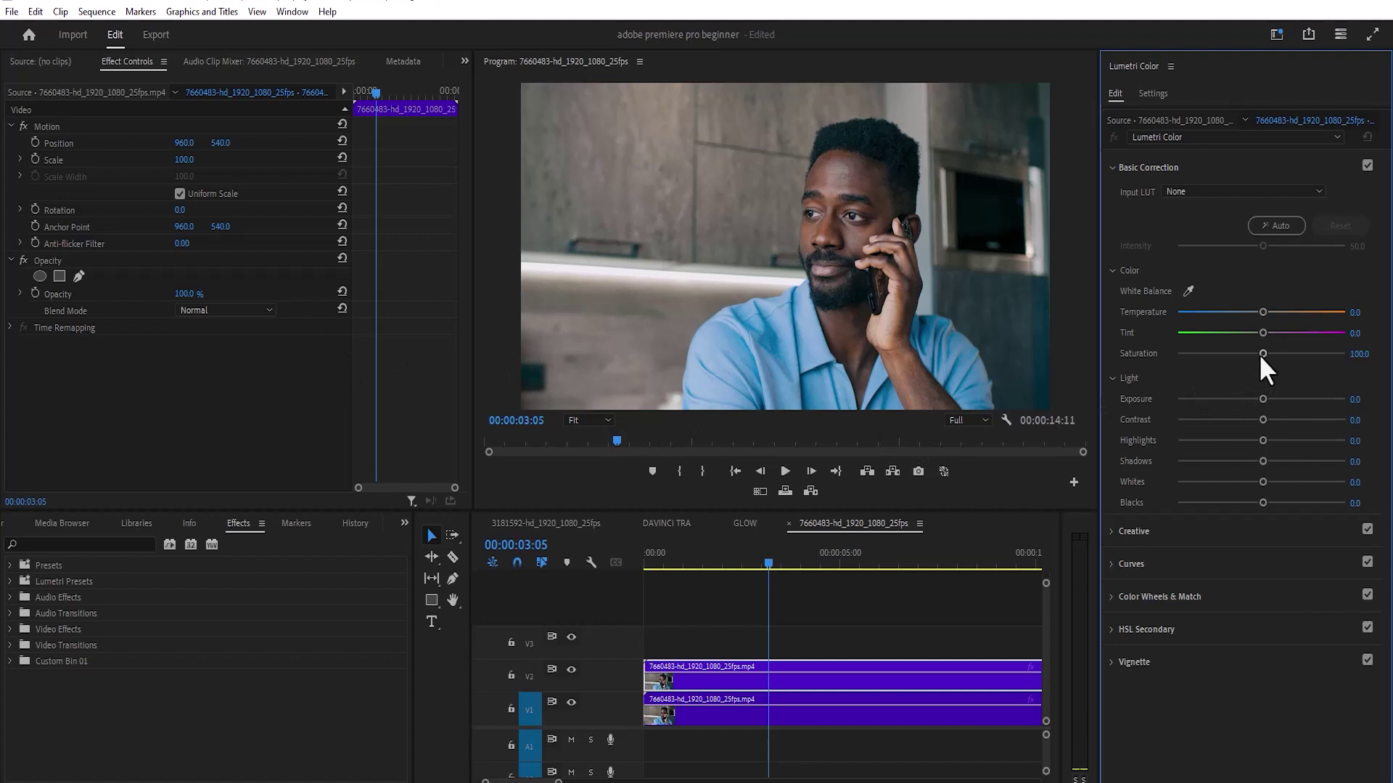
drag(1262, 354, 1175, 353)
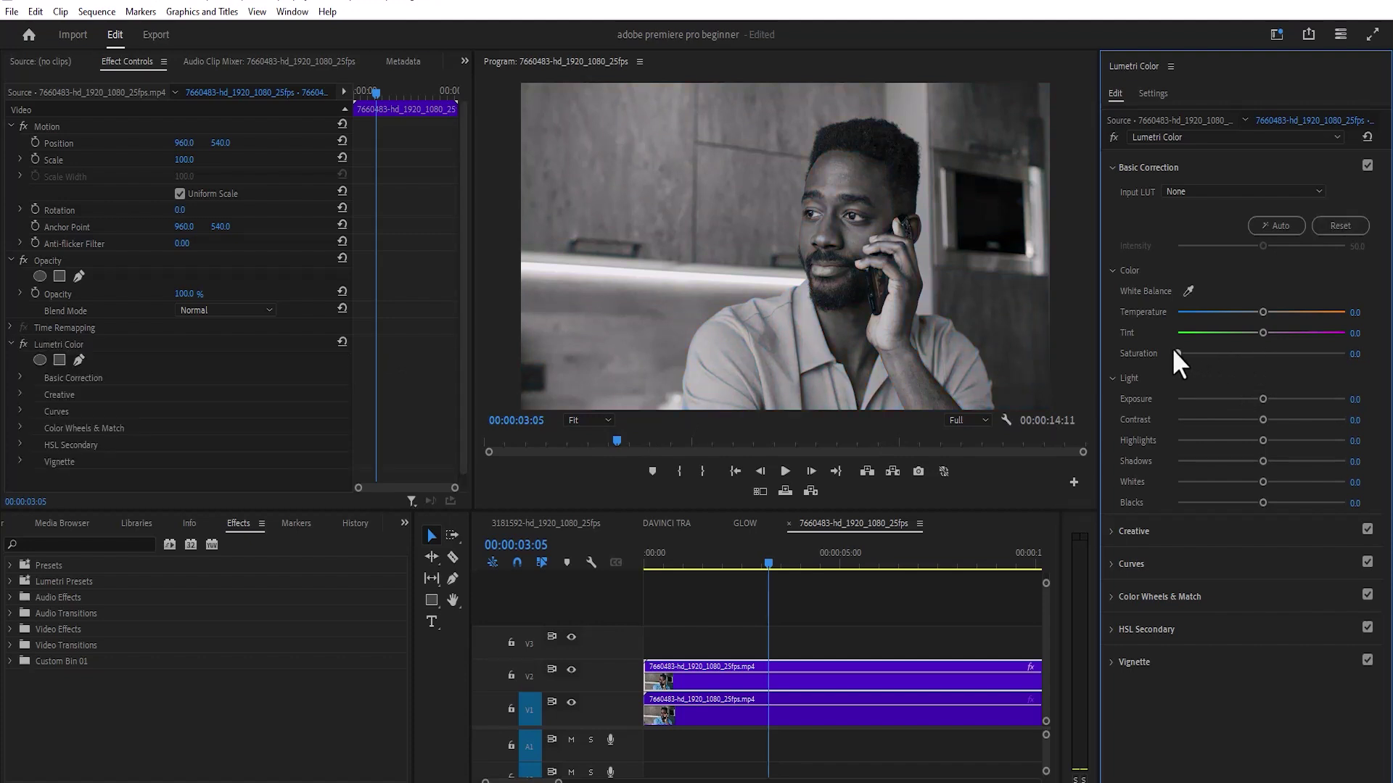
click(572, 670)
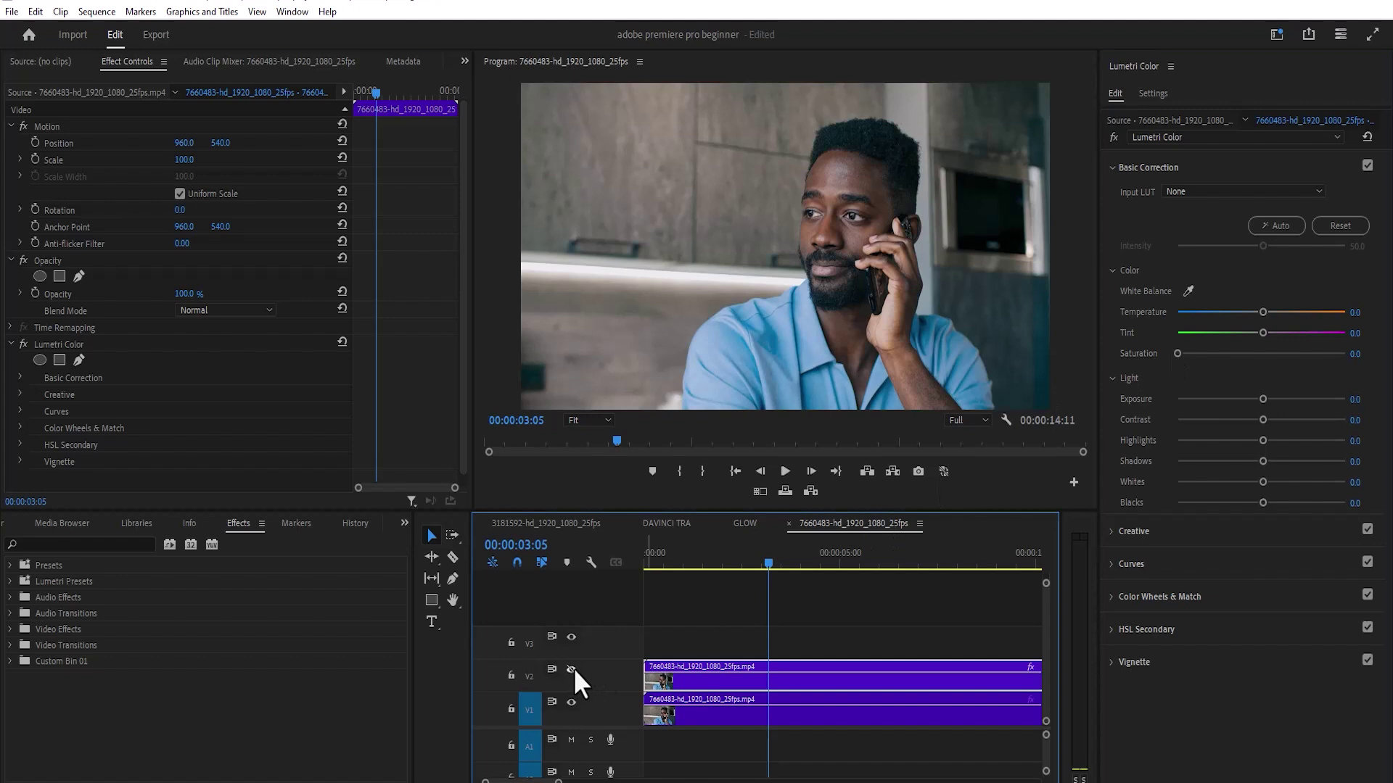
click(571, 670)
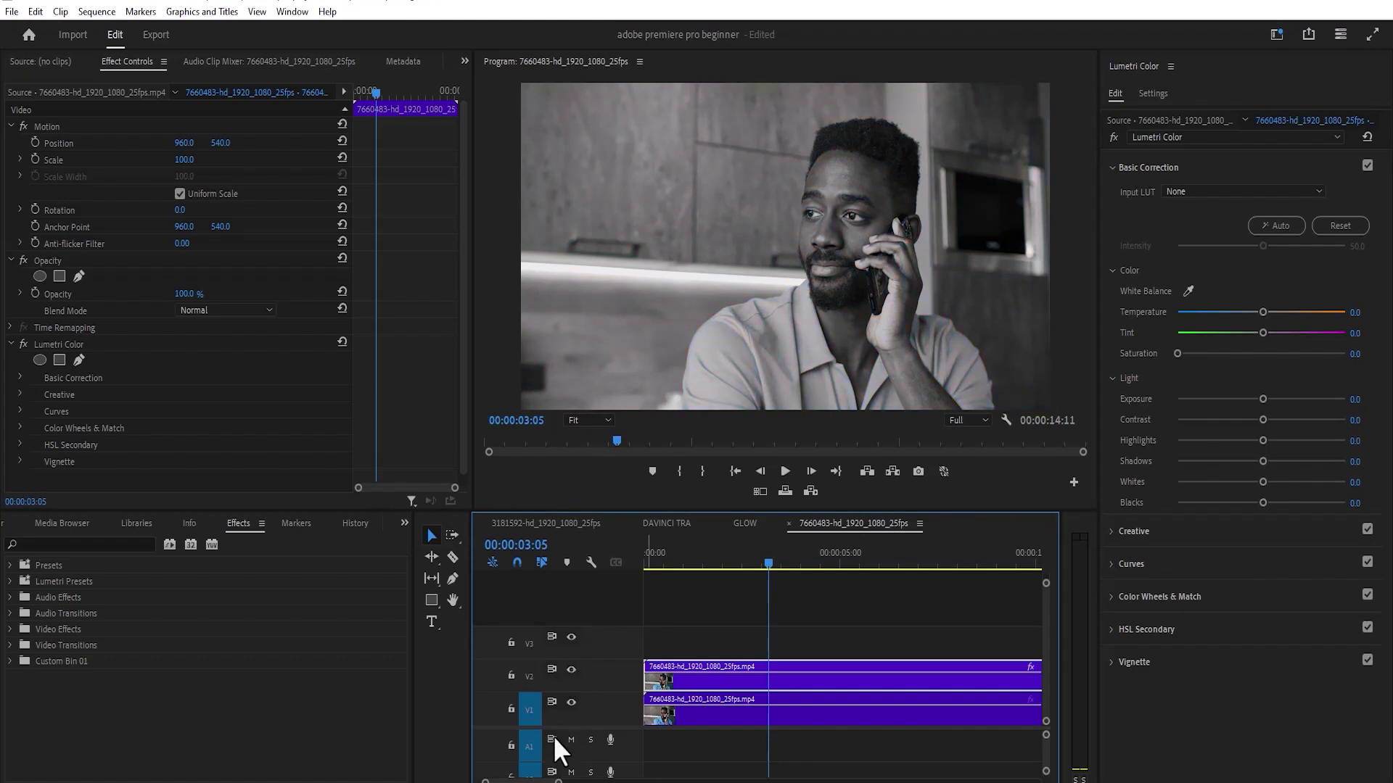
- Cut both stacked clips at the playhead where the colour change happens
key(minus)
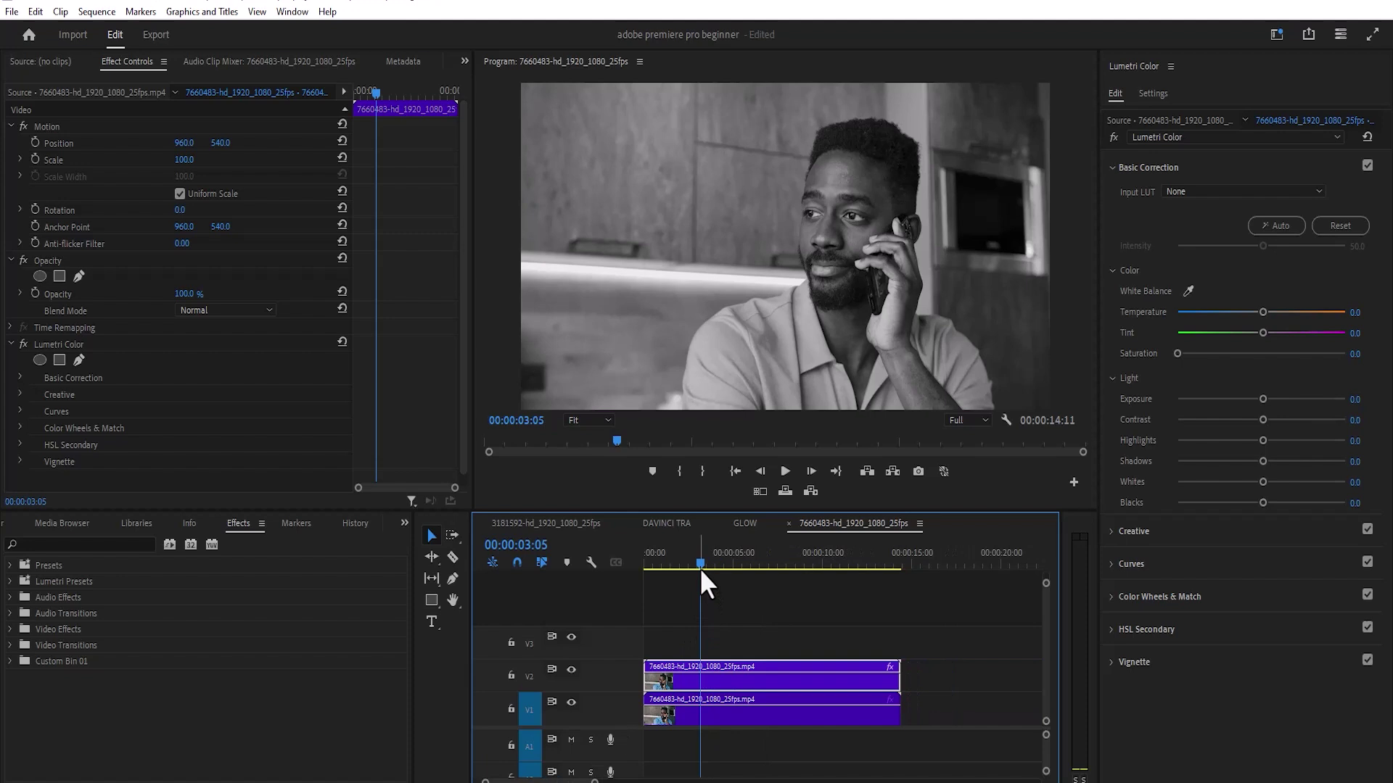
drag(703, 562, 752, 564)
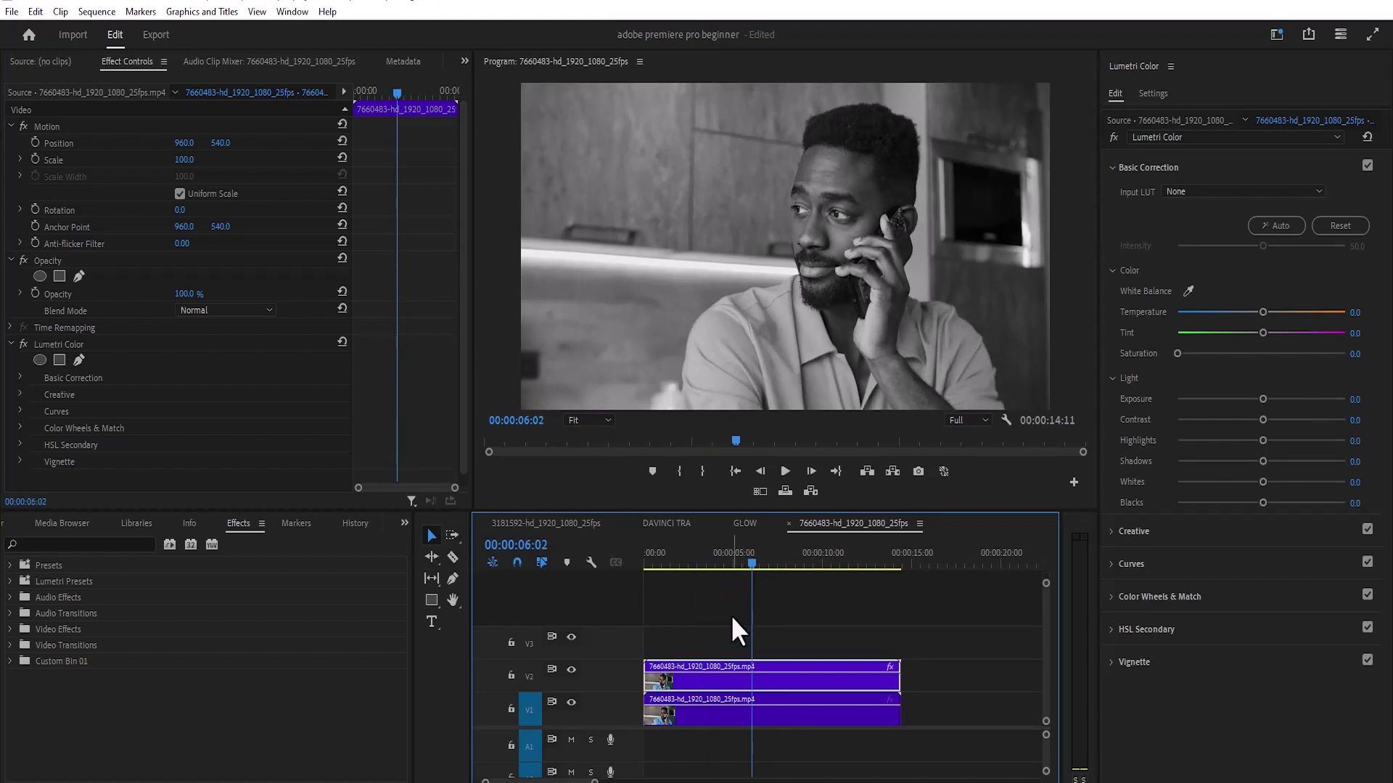
drag(730, 614, 737, 708)
key(ctrl+k)
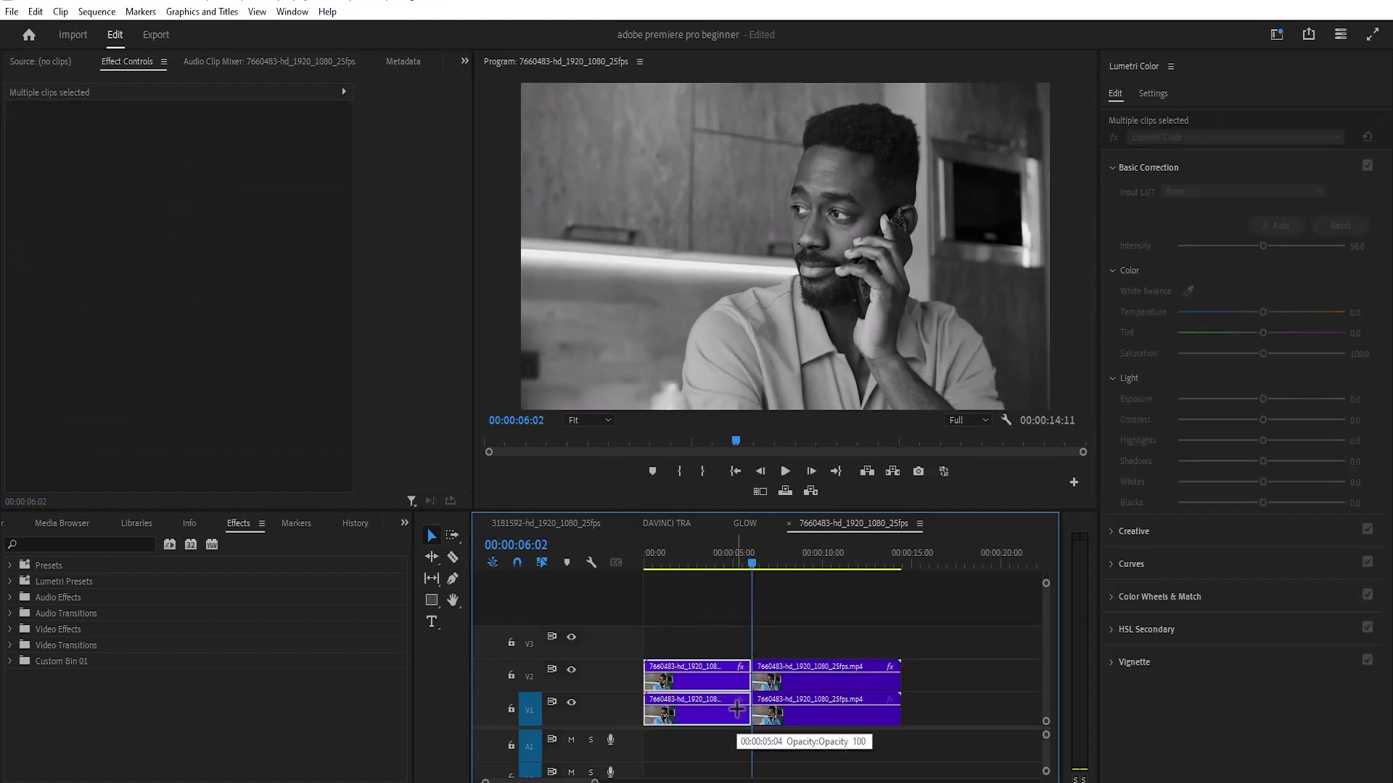
- Delete the left V2 and right V1 pieces, then move the black-and-white piece onto V1
click(721, 678)
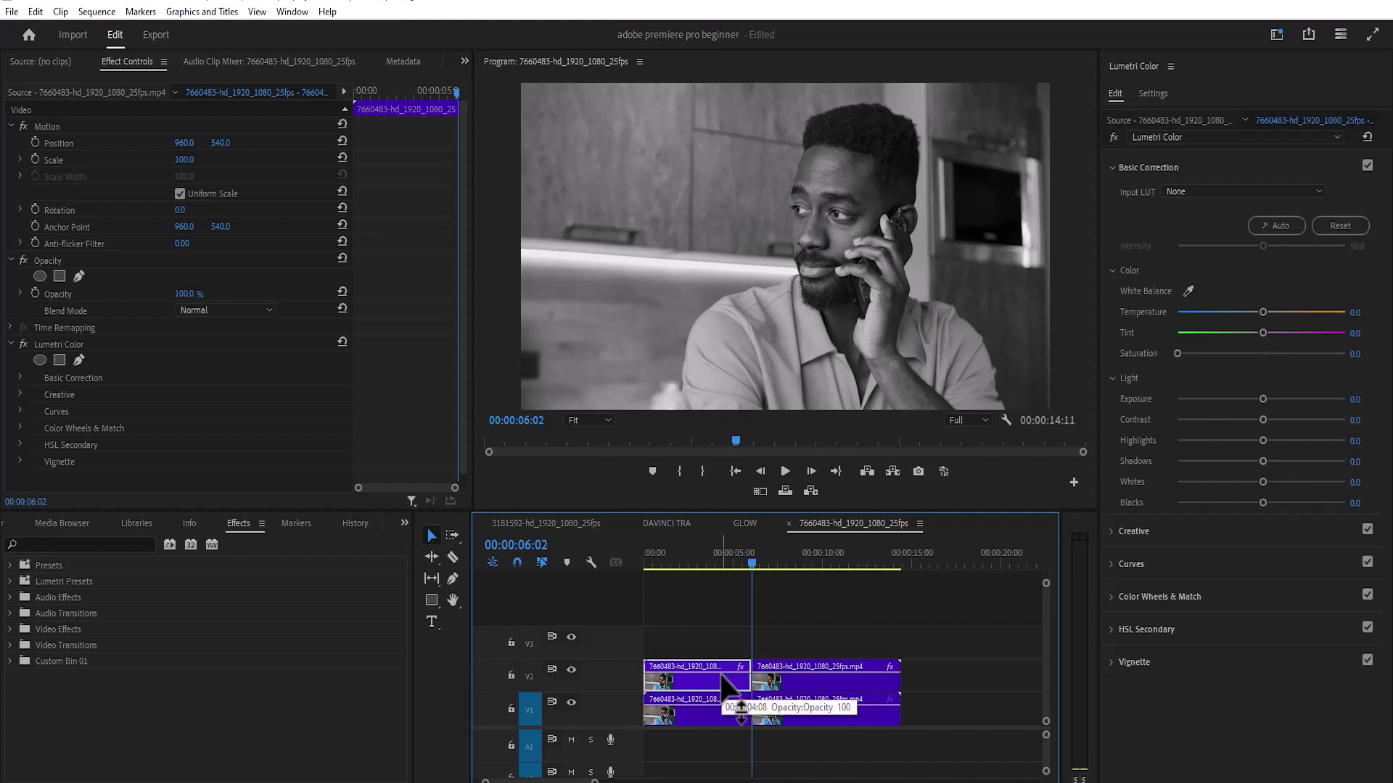
key(Delete)
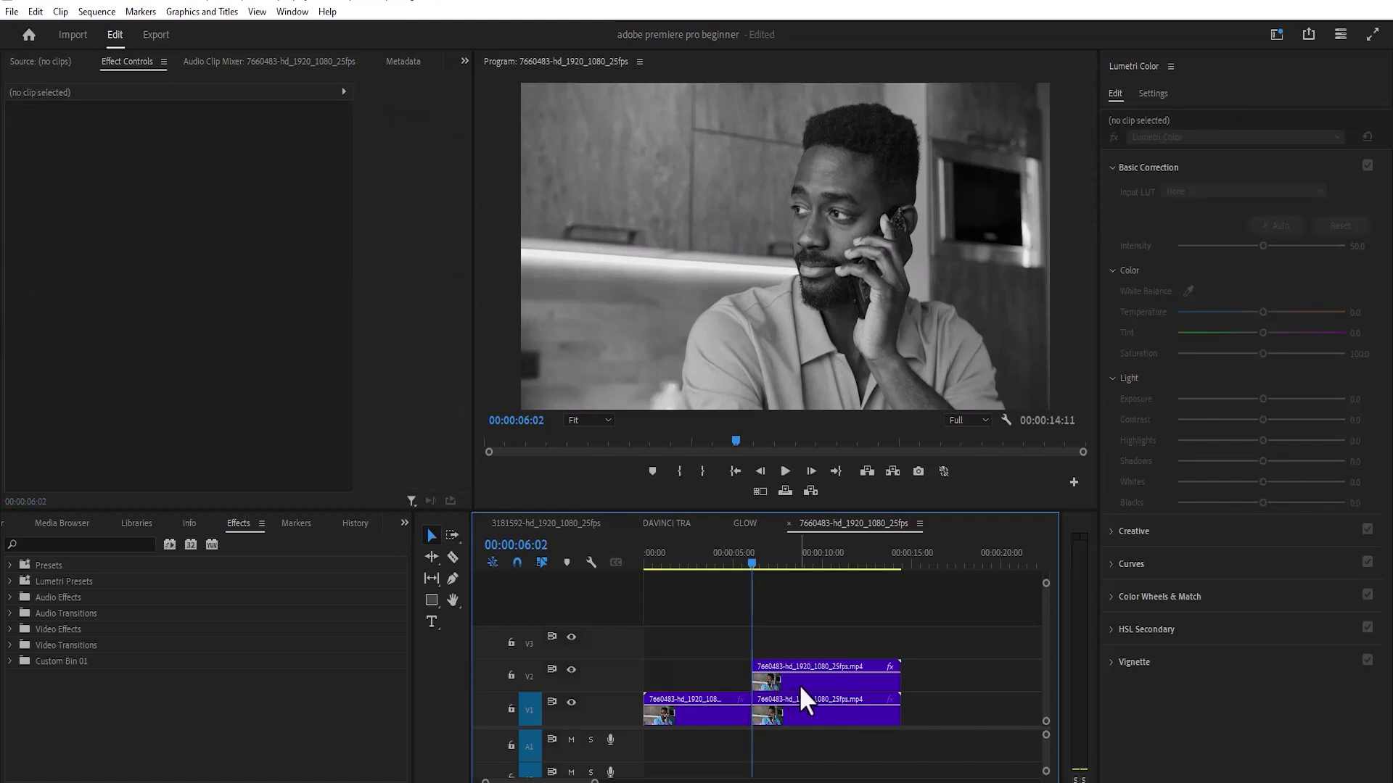
click(807, 706)
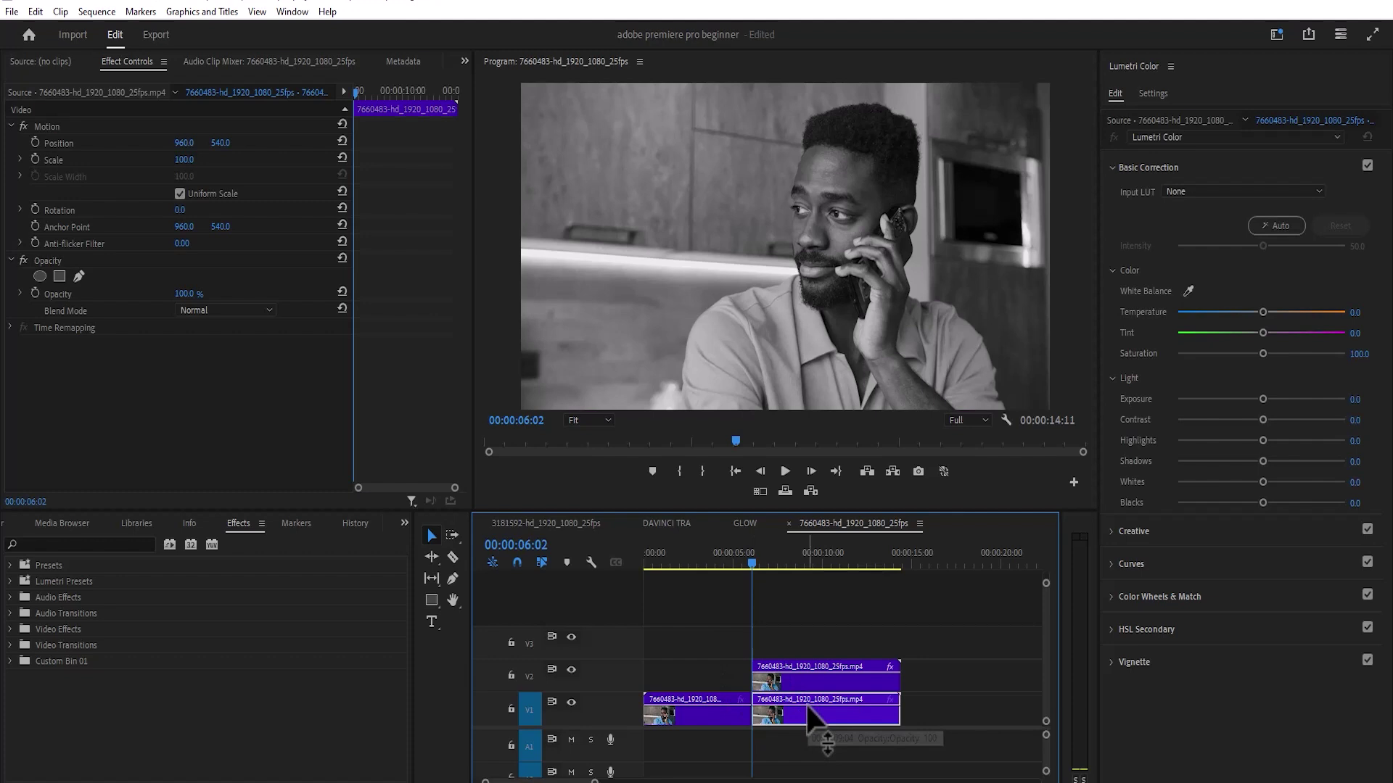
key(Delete)
drag(809, 679, 811, 708)
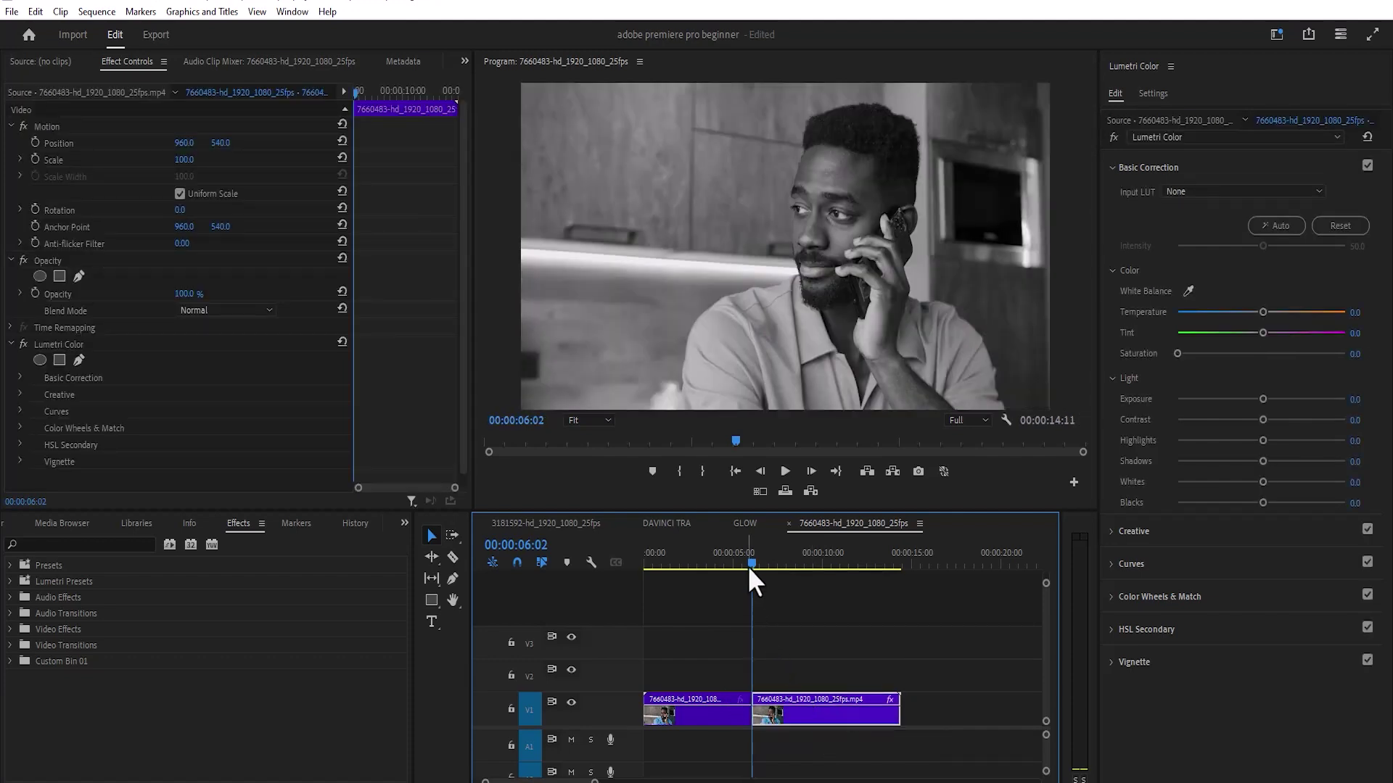
mouse_move(747, 566)
mouse_down()
mouse_move(727, 562)
mouse_move(774, 565)
mouse_up()
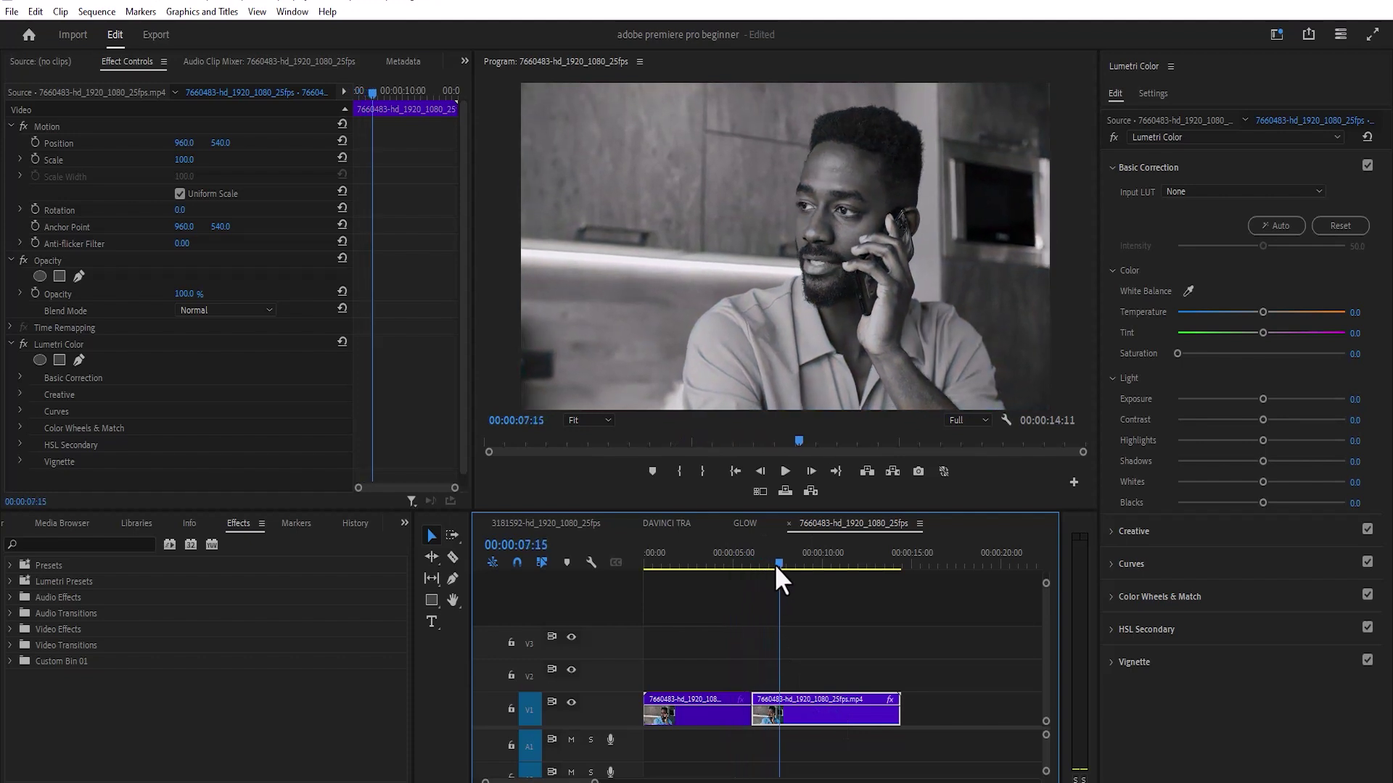
- Search Effects for 'wipe' and drop the Wipe transition onto the V1 edit point
click(247, 528)
click(133, 544)
text(wip)
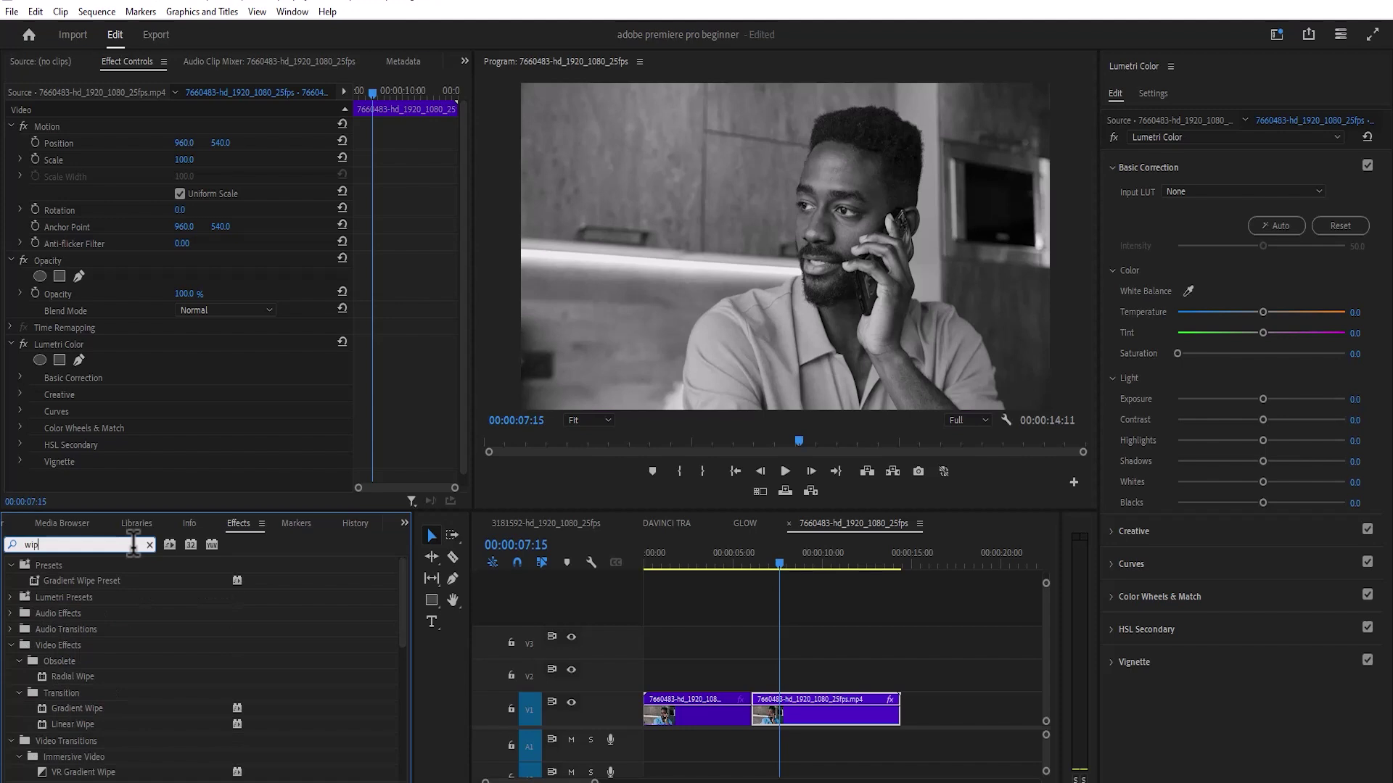
text(e)
drag(406, 609, 397, 742)
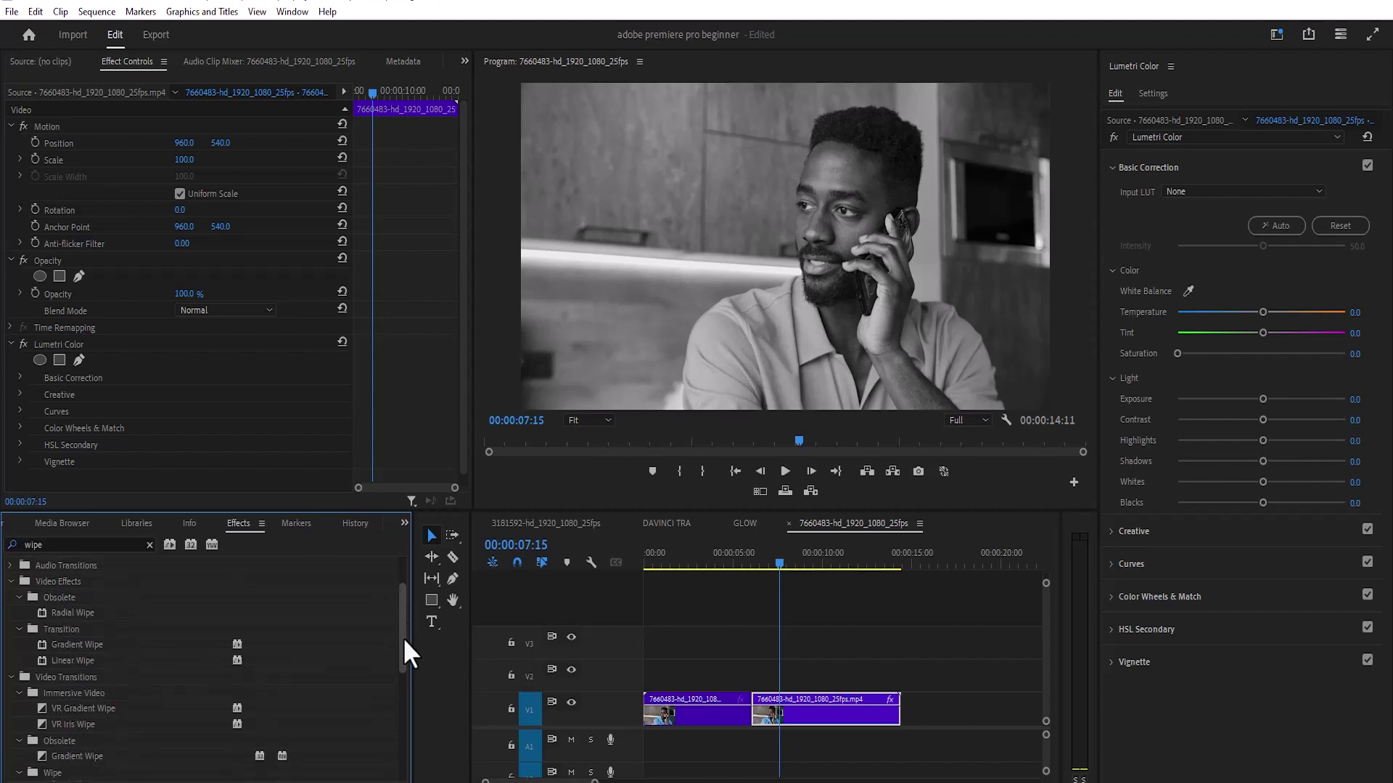
drag(166, 741, 753, 718)
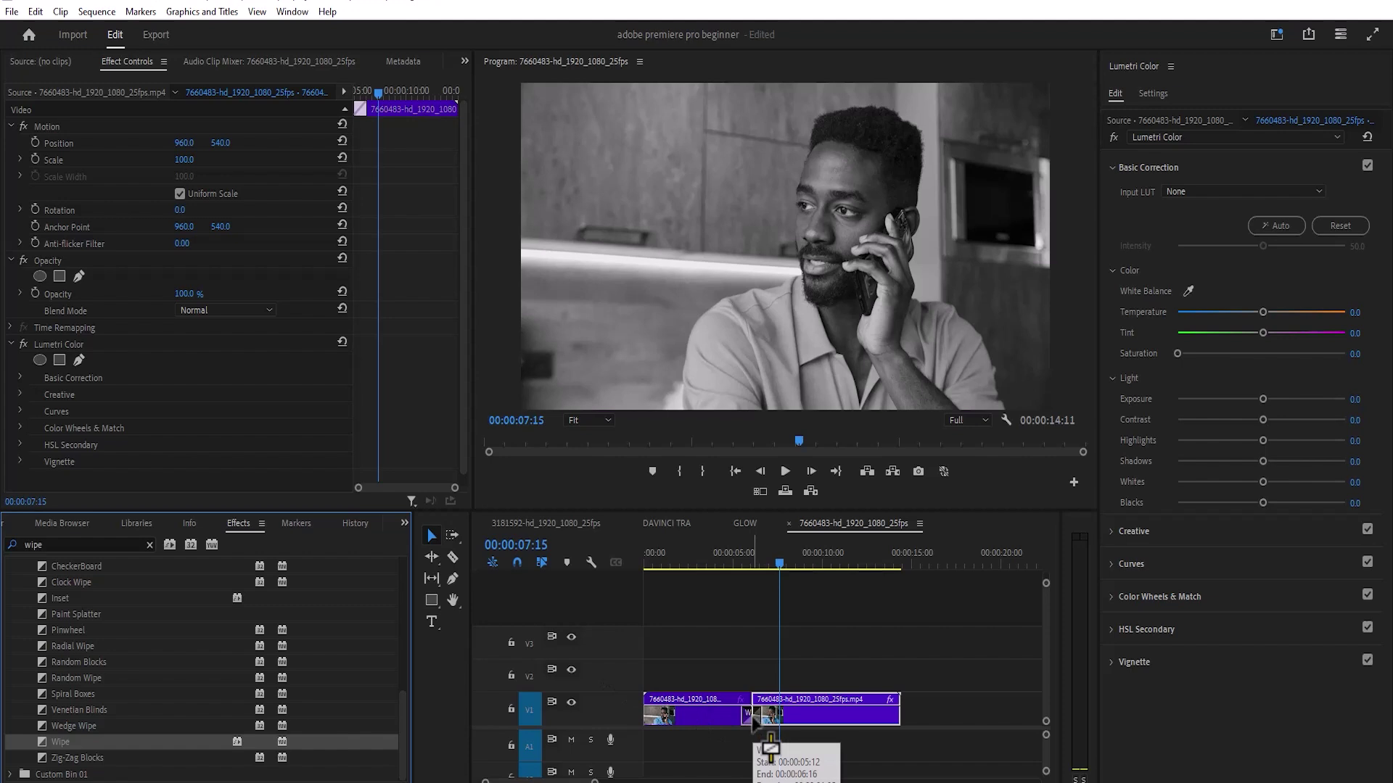
drag(771, 747, 762, 751)
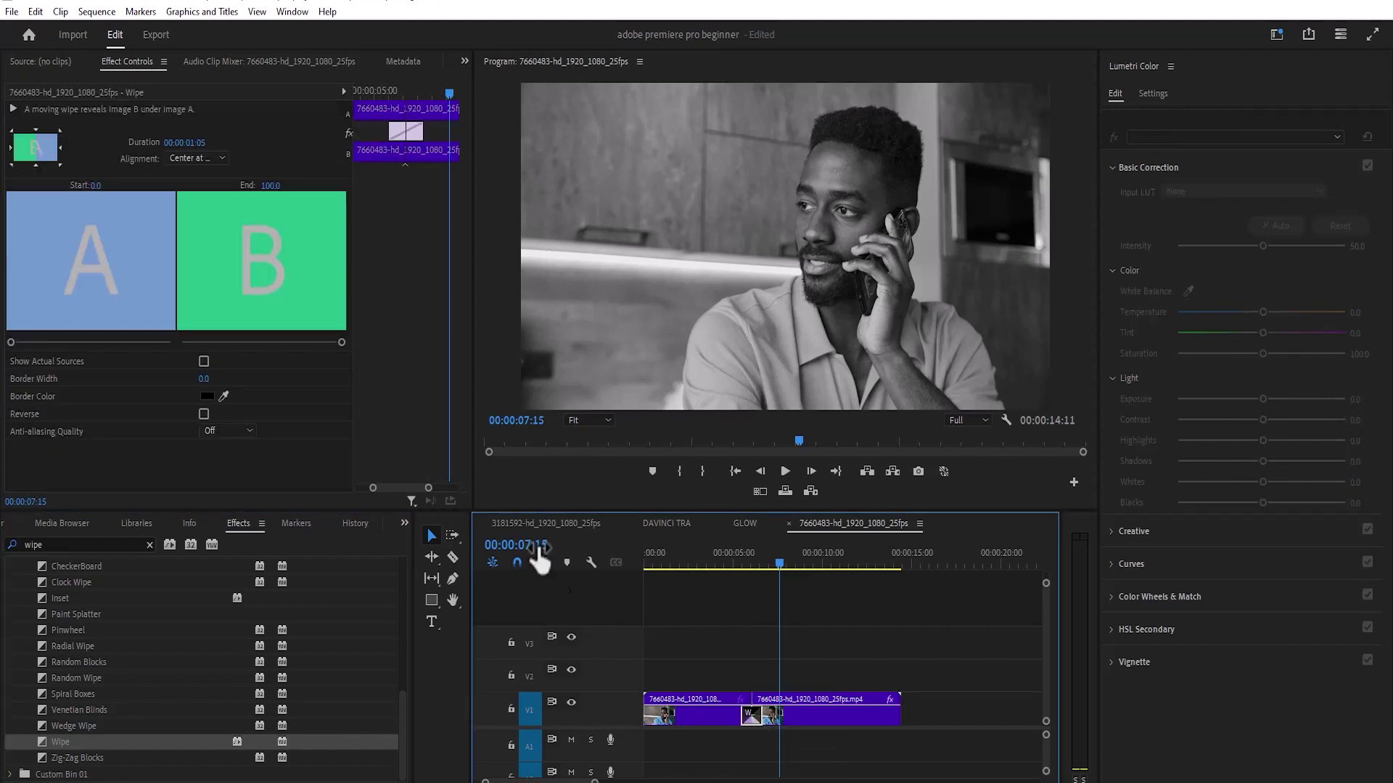
- Set the Wipe transition's Border Color to white and Border Width to 12
click(206, 396)
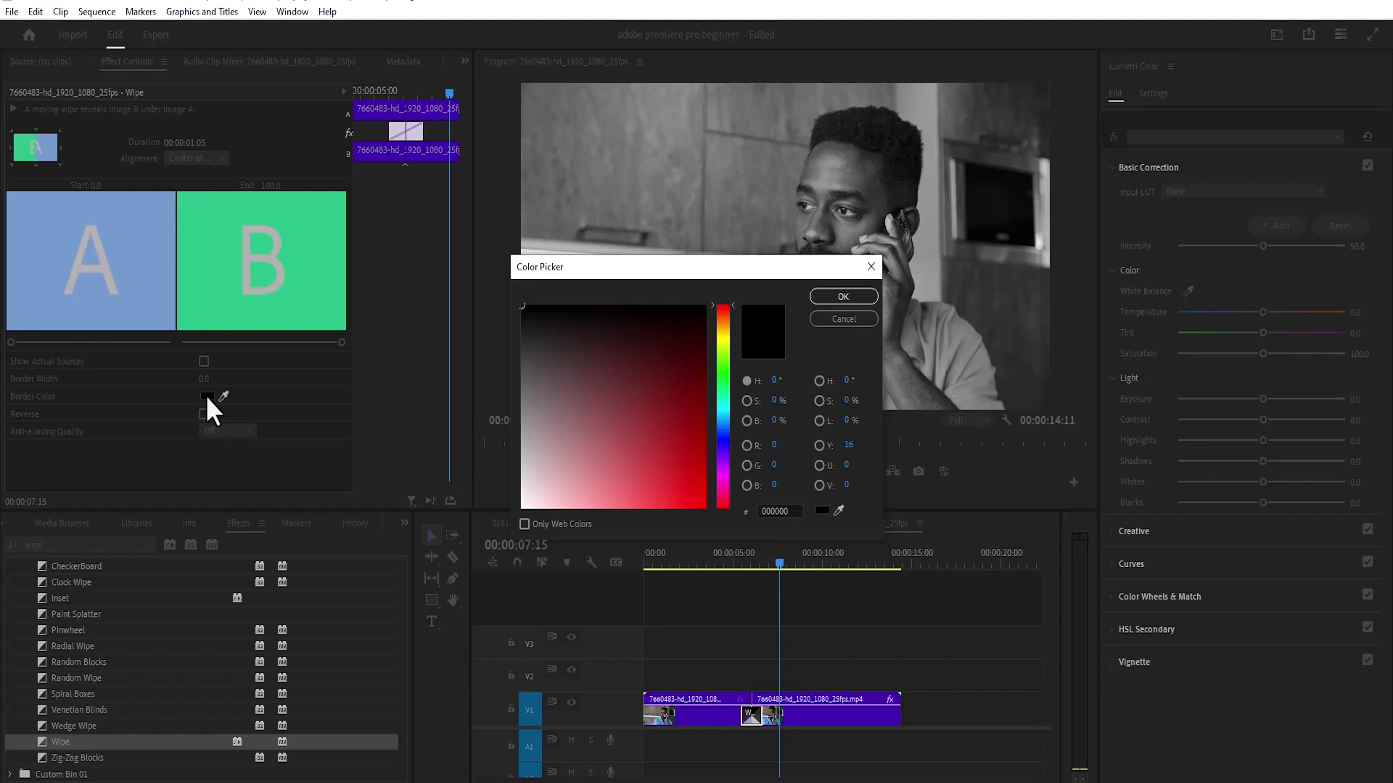
click(523, 504)
click(839, 298)
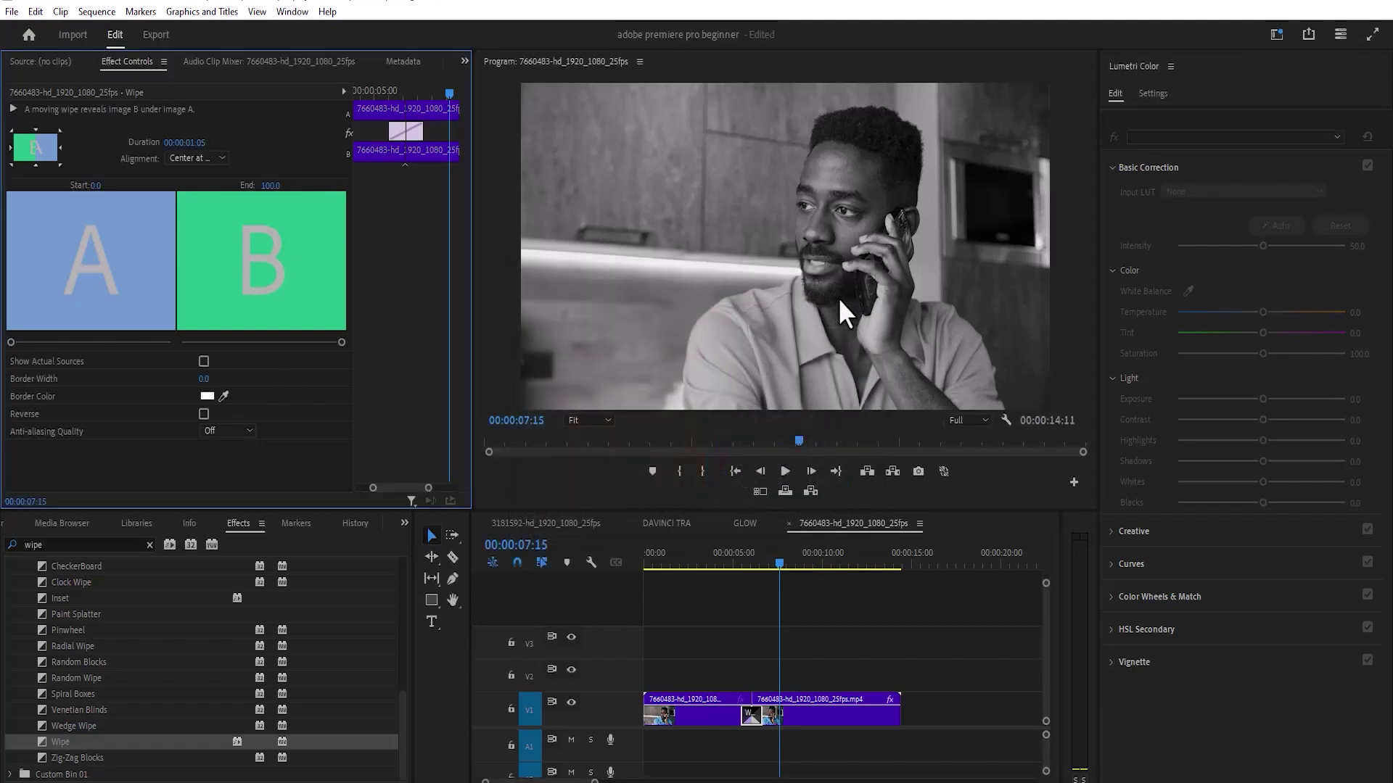
click(211, 378)
text(12)
key(Return)
- Preview the wipe, then drag its right edge toward 00:00:05:23 (now 00:00:05:15)
click(752, 557)
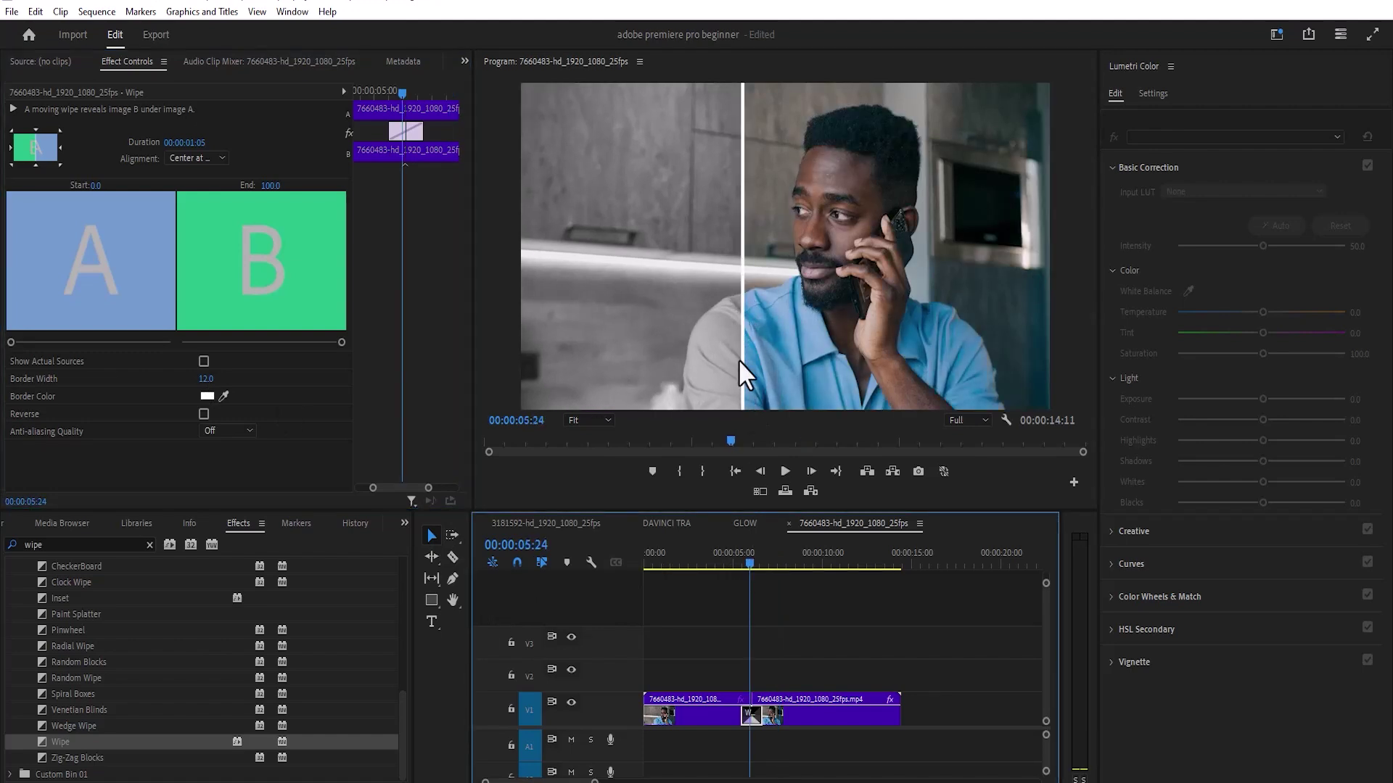
drag(752, 567, 739, 562)
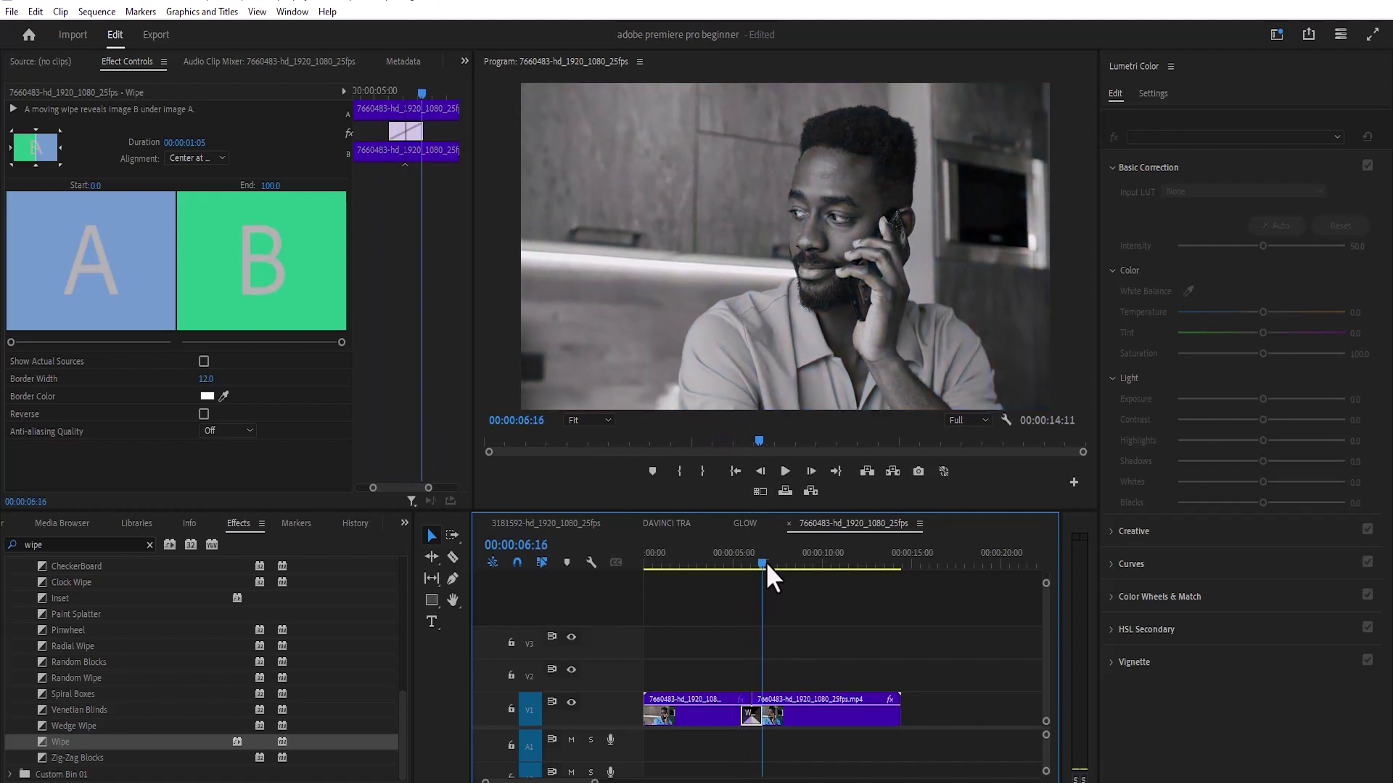
mouse_move(739, 562)
mouse_down()
mouse_move(773, 563)
mouse_move(752, 558)
mouse_up()
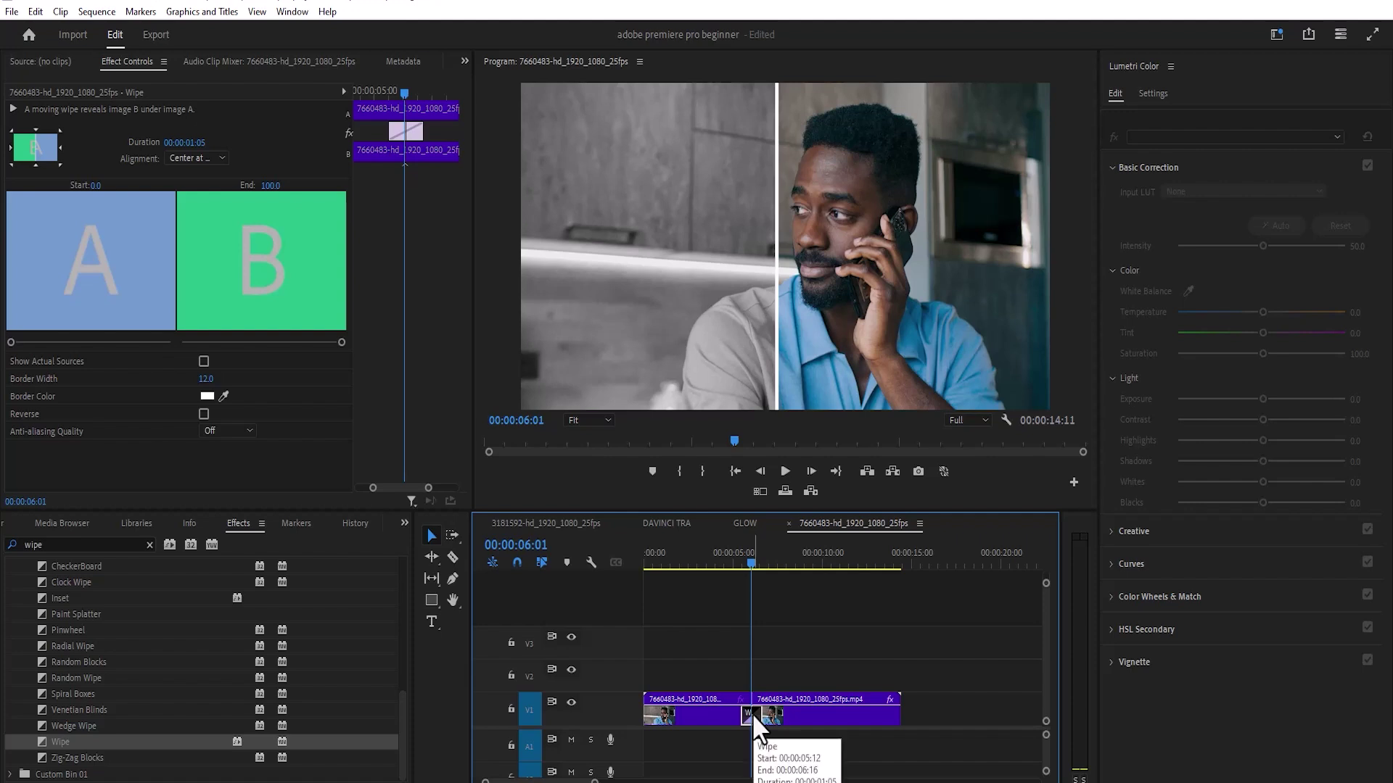
drag(753, 715, 801, 714)
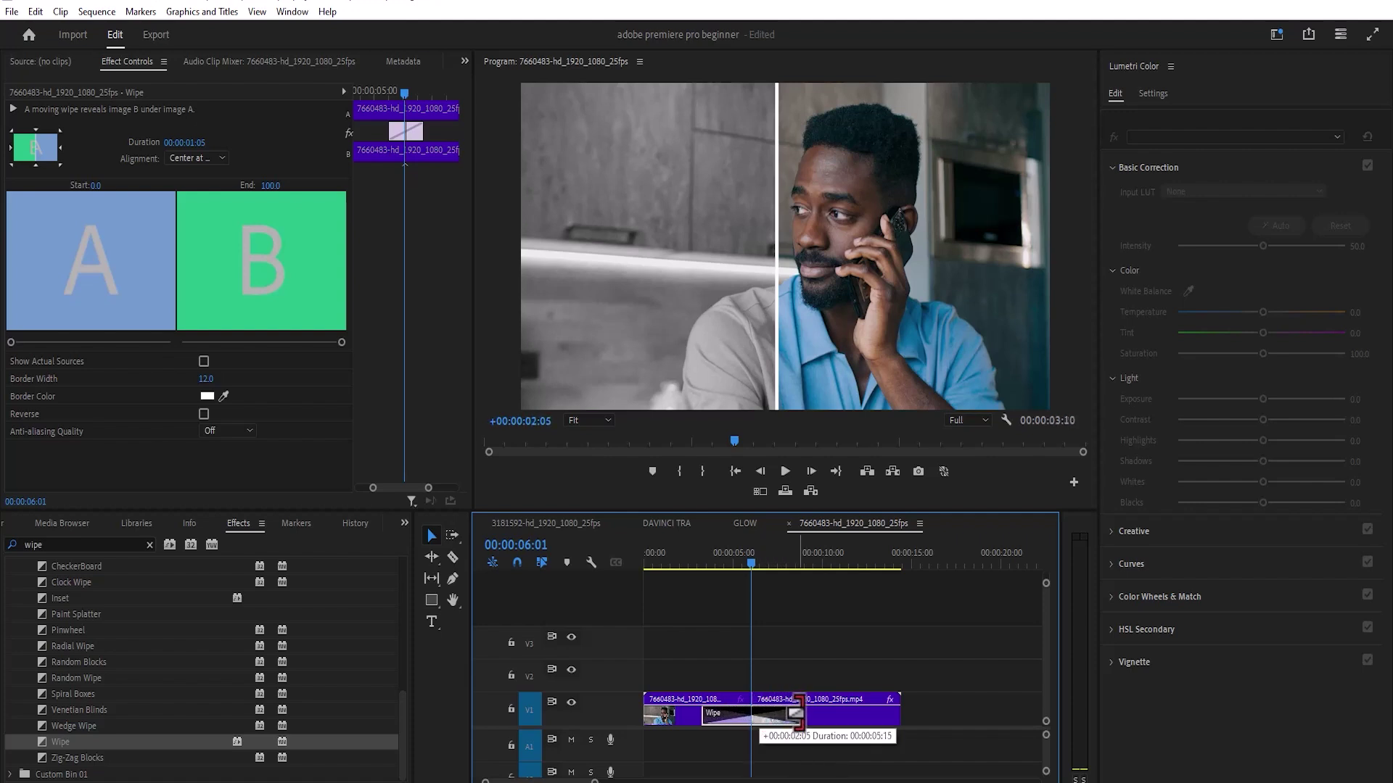